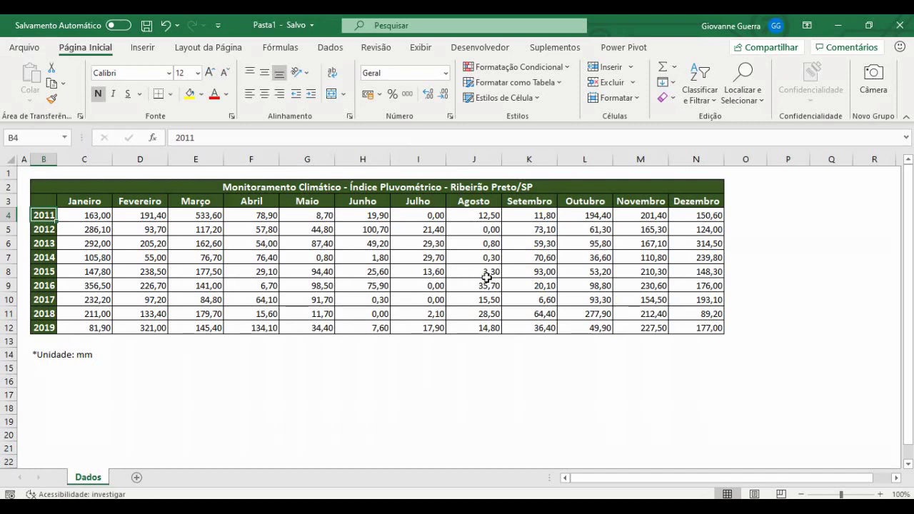
Step: Apply the green-yellow-red colour scale to the monthly rainfall values in C4:N12
click(94, 217)
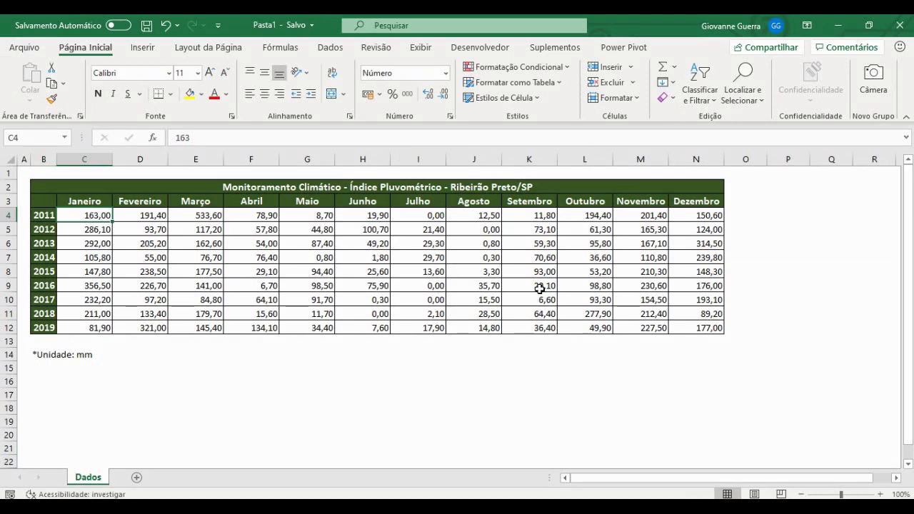
shift+click(692, 331)
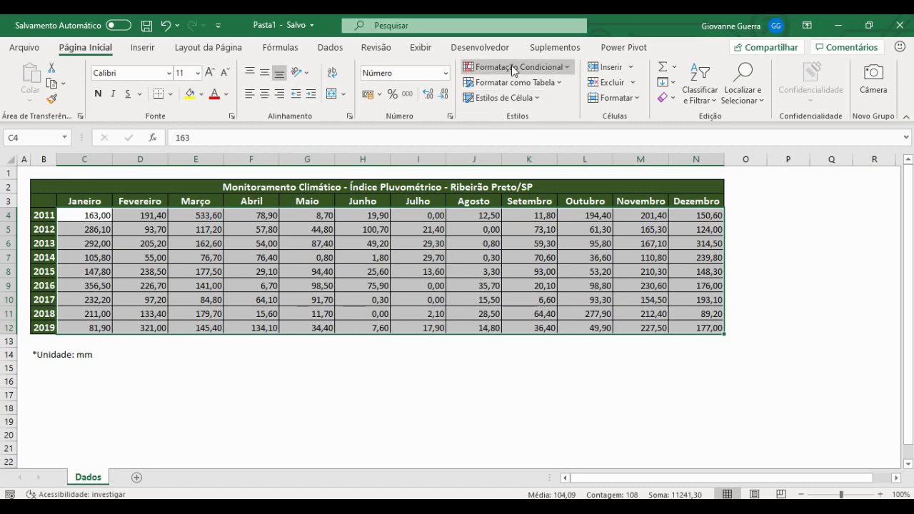
click(536, 72)
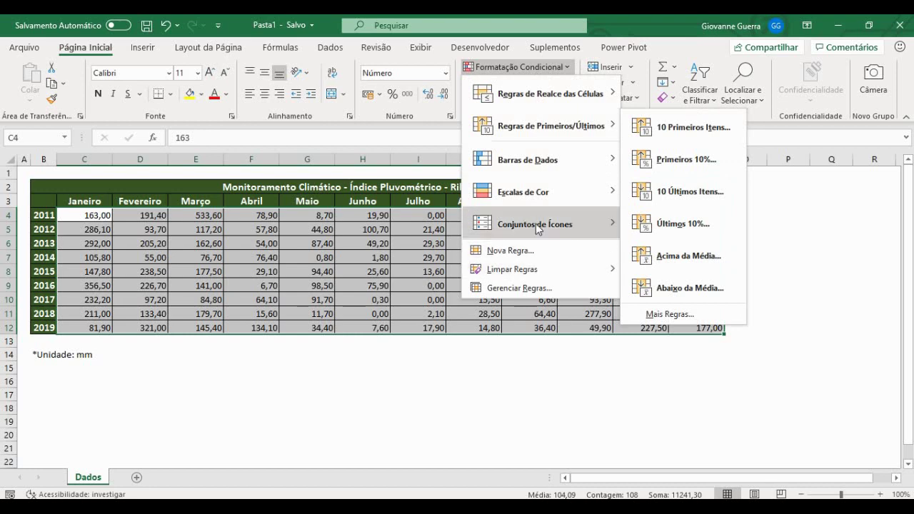
mouse_move(537, 224)
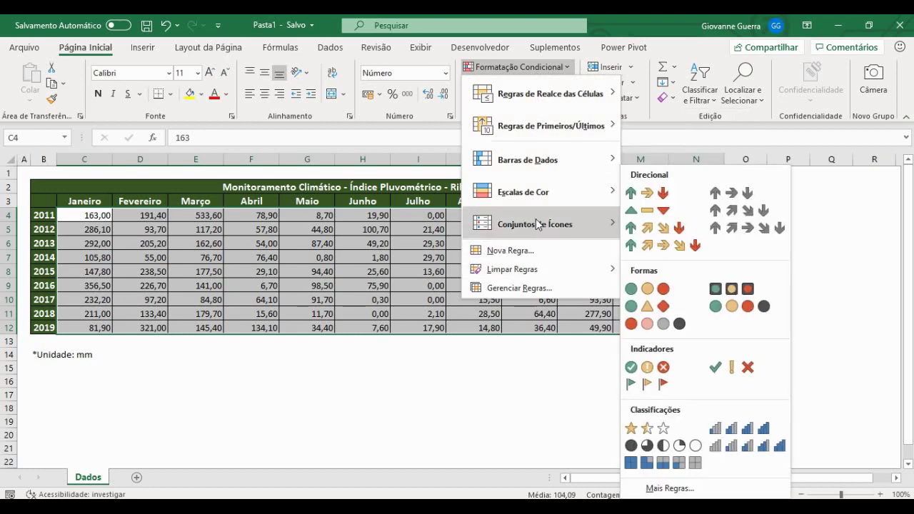
mouse_move(538, 193)
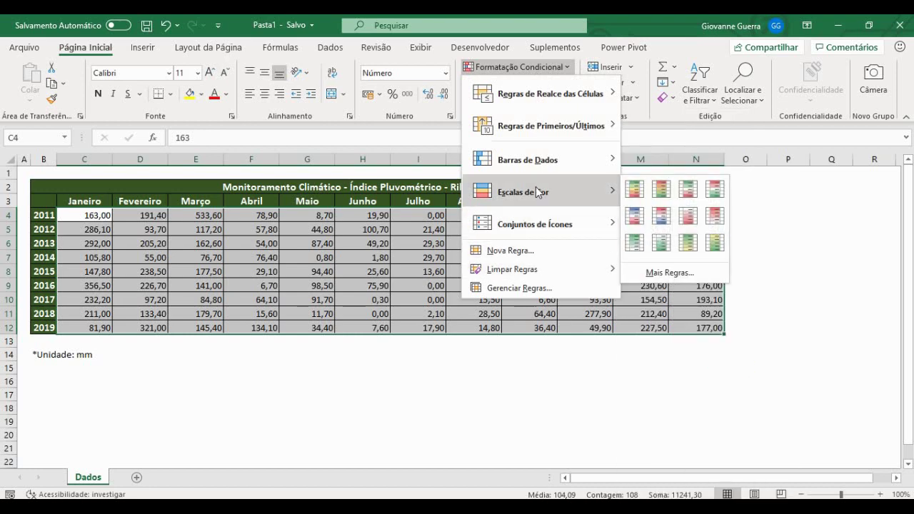
click(633, 190)
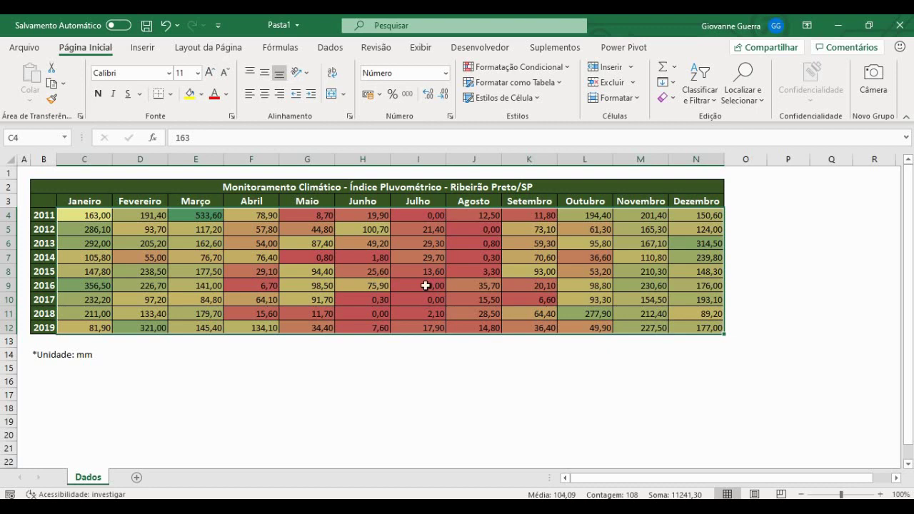
Step: Edit the colour scale rule's minimum to light blue, keeping its type as Valor Mais Baixo
click(505, 67)
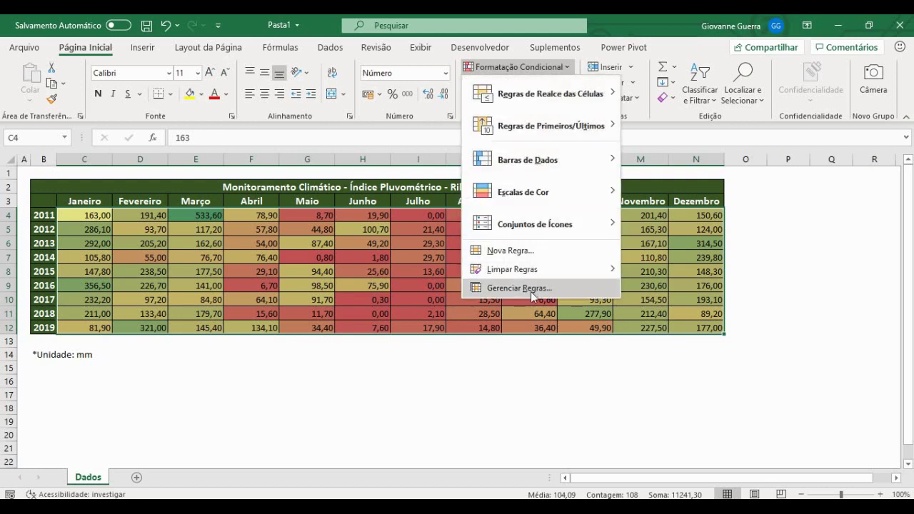
click(530, 289)
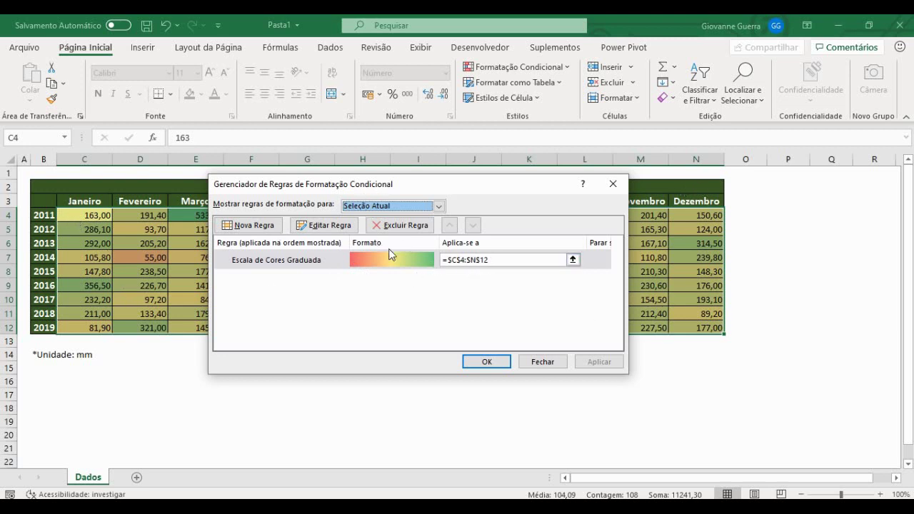
click(335, 234)
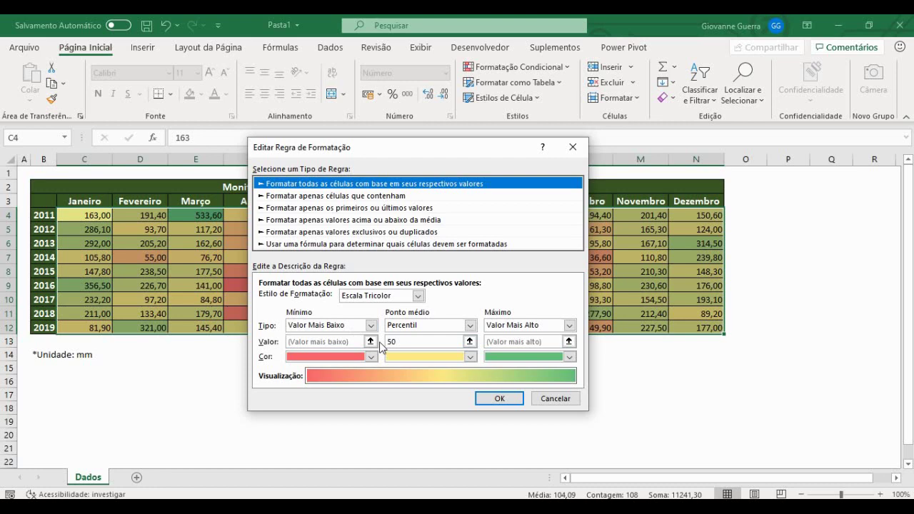
click(371, 357)
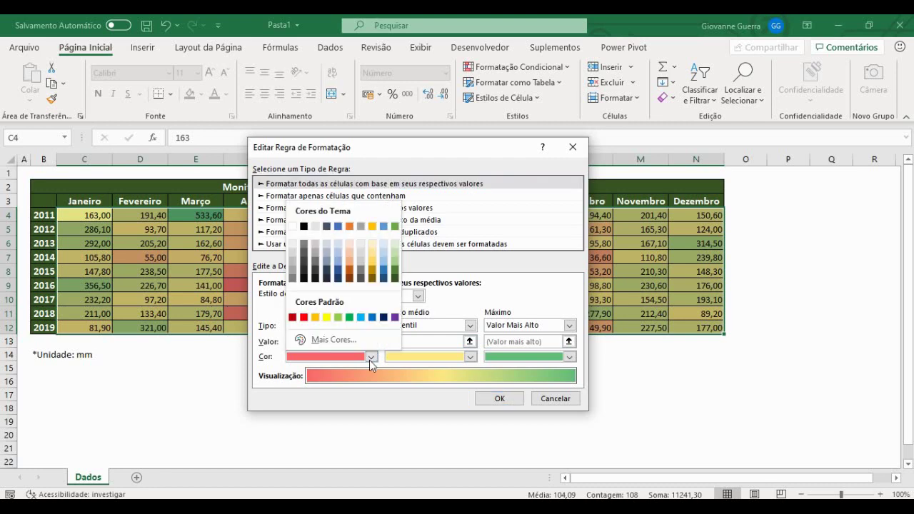
click(339, 245)
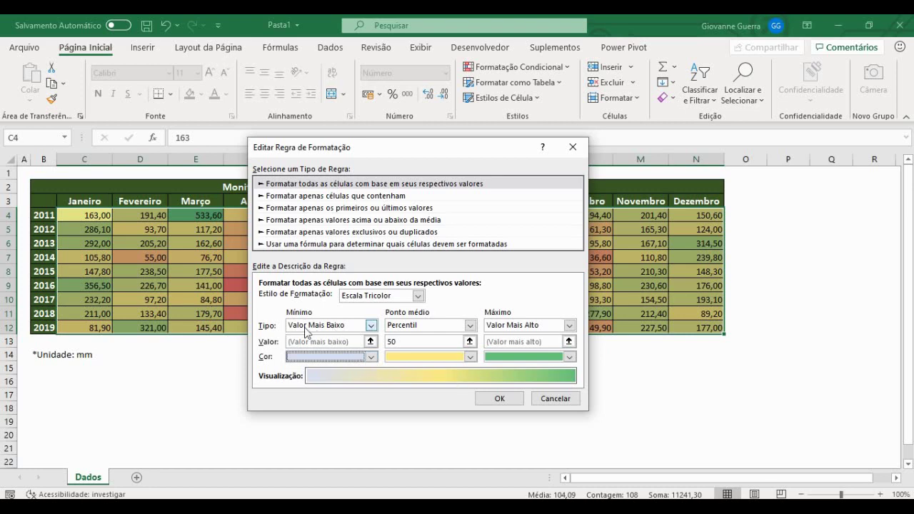
click(371, 325)
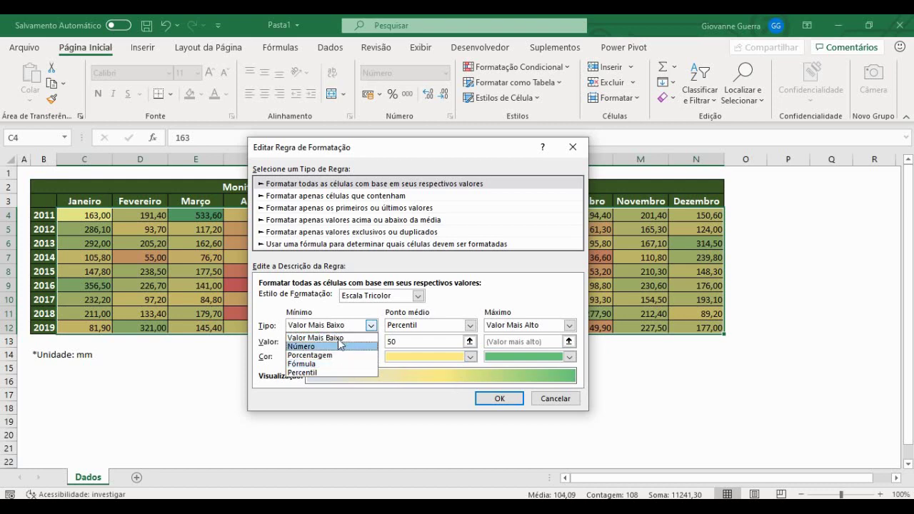
click(340, 314)
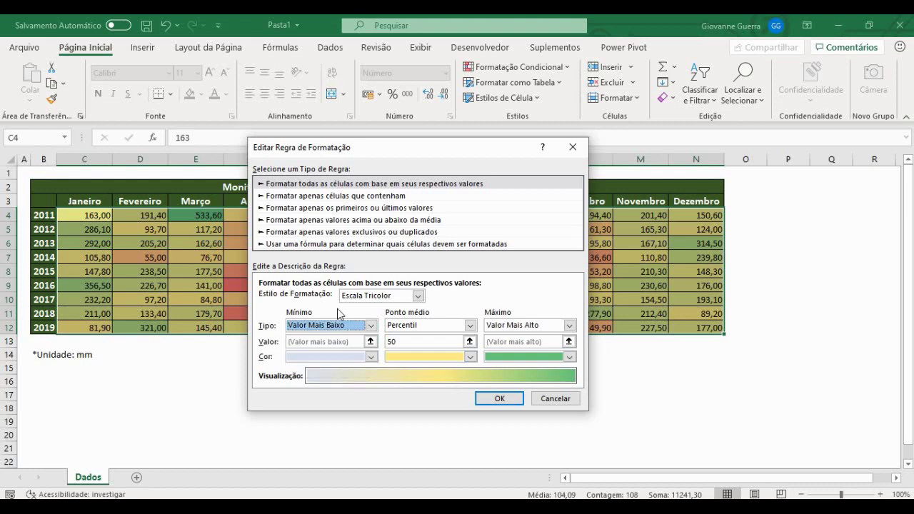
Step: Set the colour scale's midpoint to medium blue and maximum to dark blue, and apply the edited rule
click(474, 360)
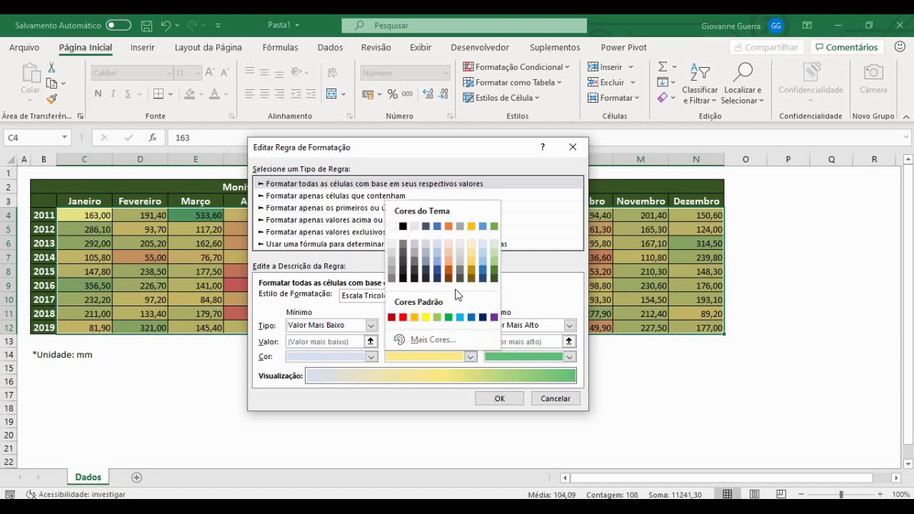
click(437, 260)
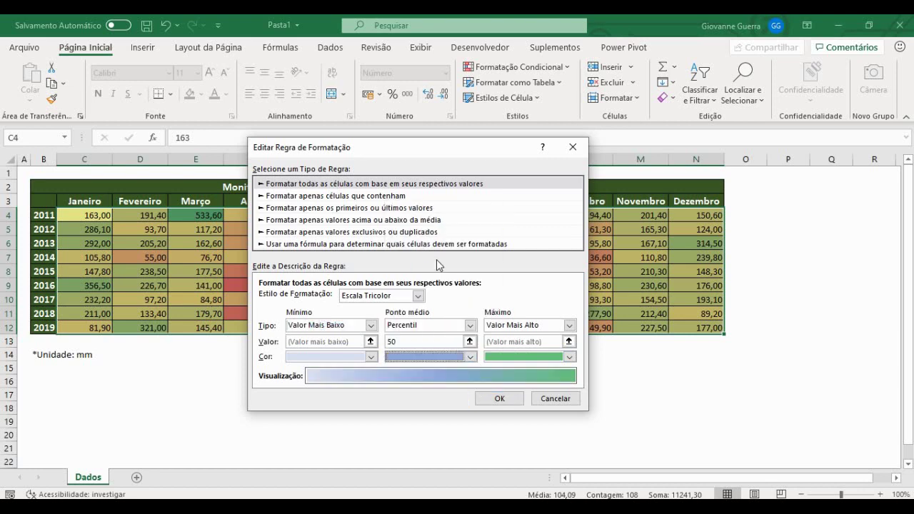
click(569, 357)
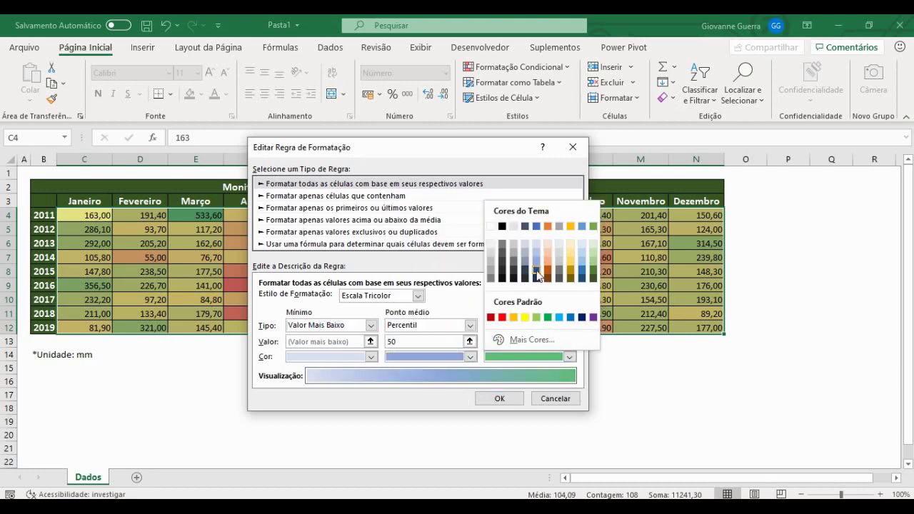
click(539, 277)
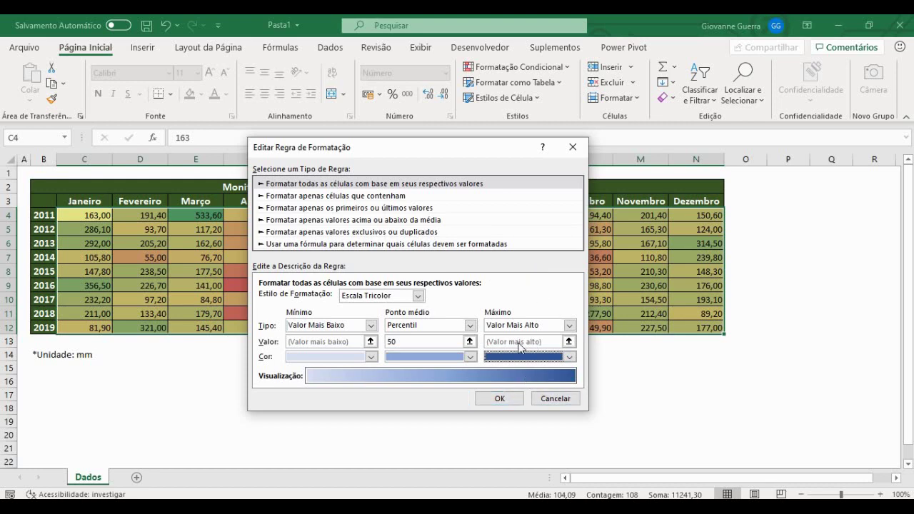
click(515, 399)
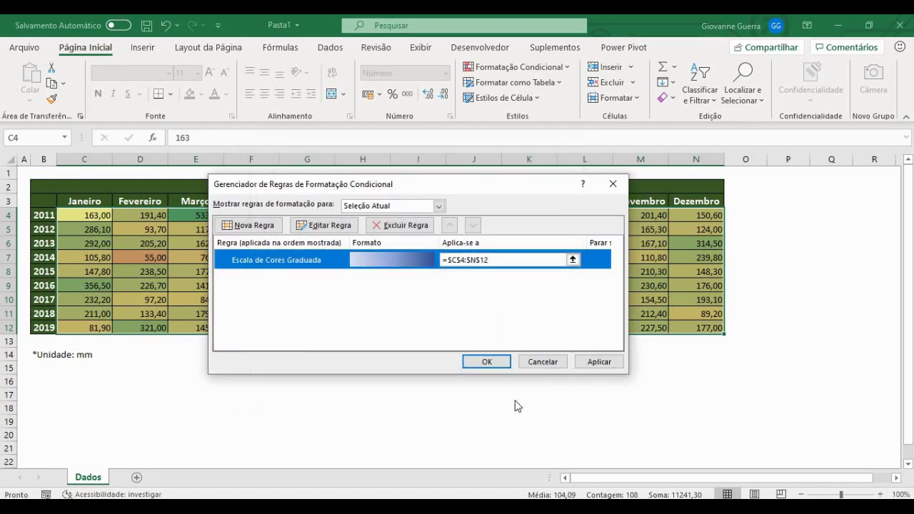
click(605, 362)
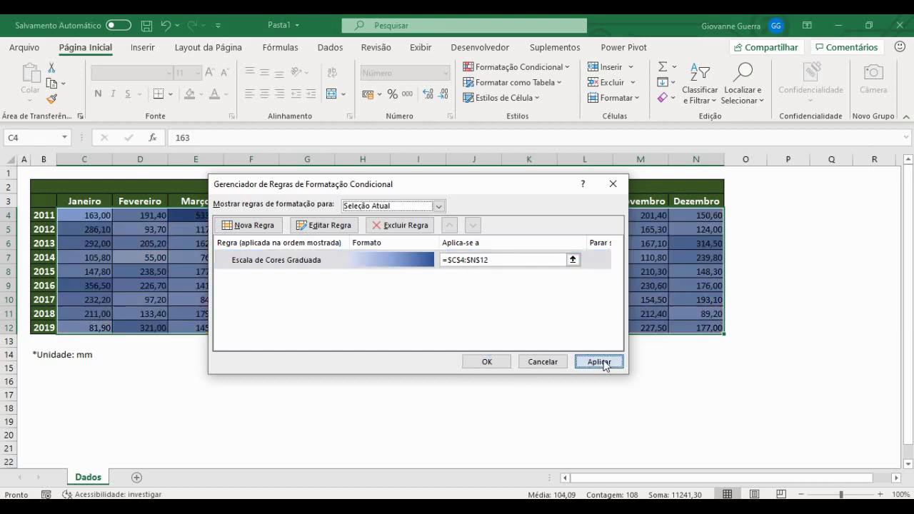
click(493, 362)
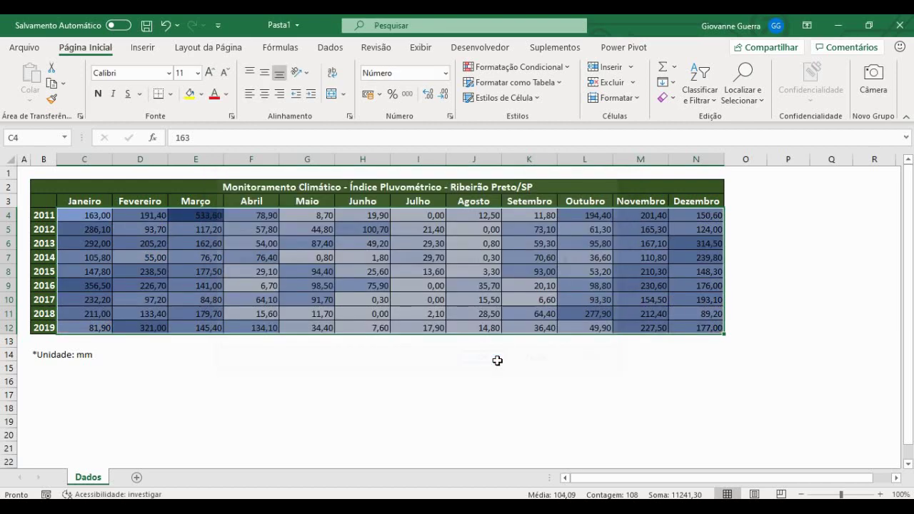
click(427, 363)
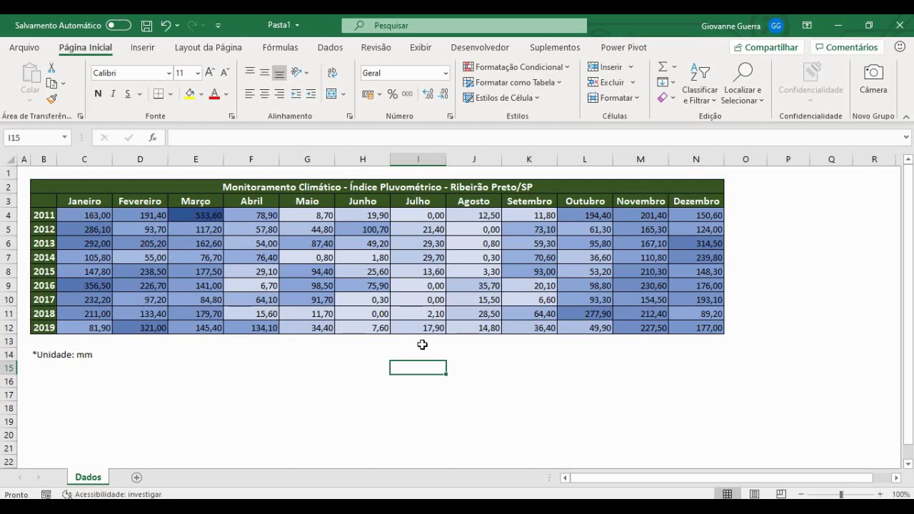
key(Down)
key(Down)
key(Right)
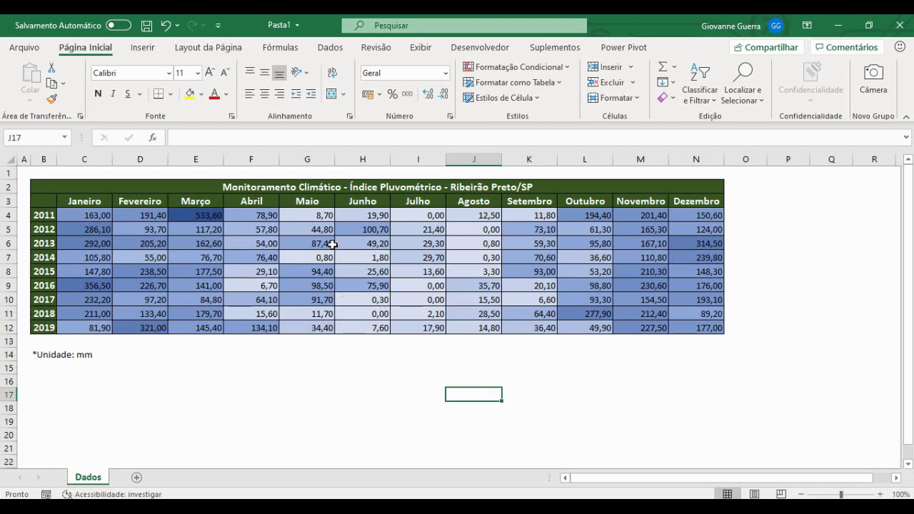
Step: Highlight the top 10 items in C4:N12 with light red fill and dark red text
click(89, 219)
shift+click(714, 326)
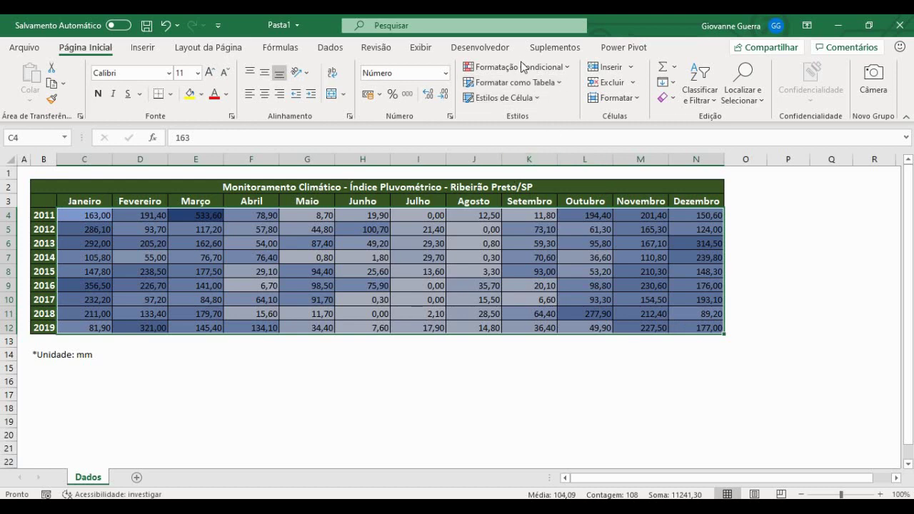
click(521, 65)
mouse_move(520, 106)
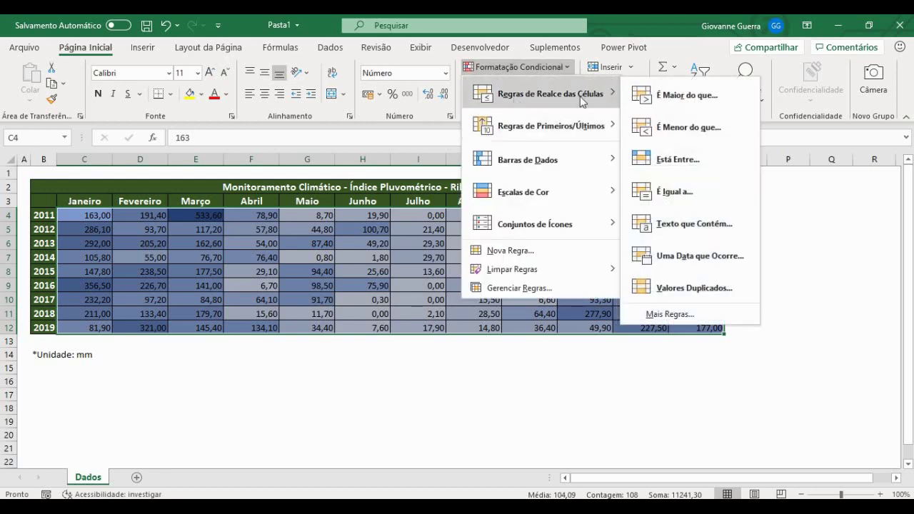
mouse_move(585, 137)
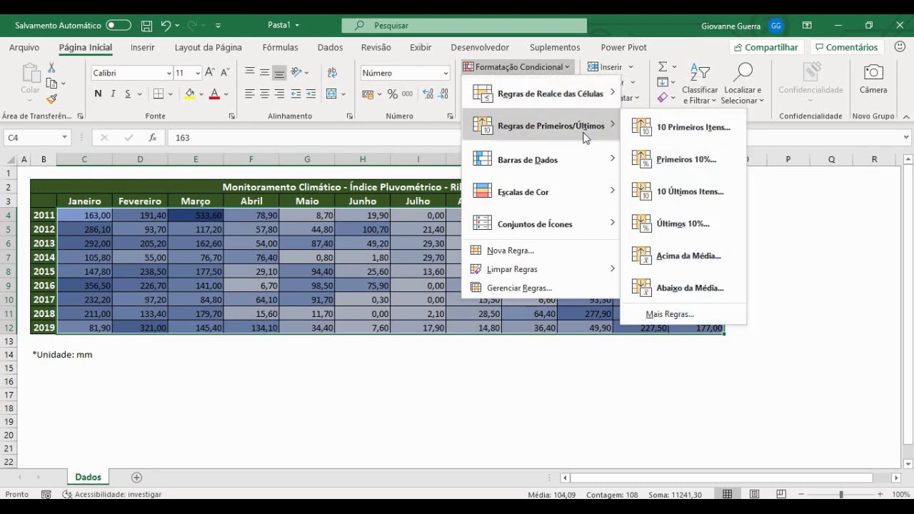
click(680, 140)
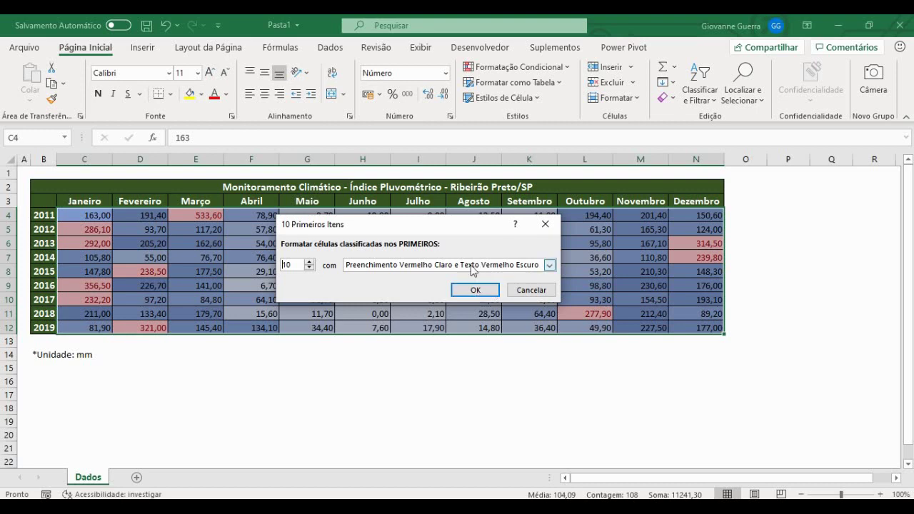
click(473, 291)
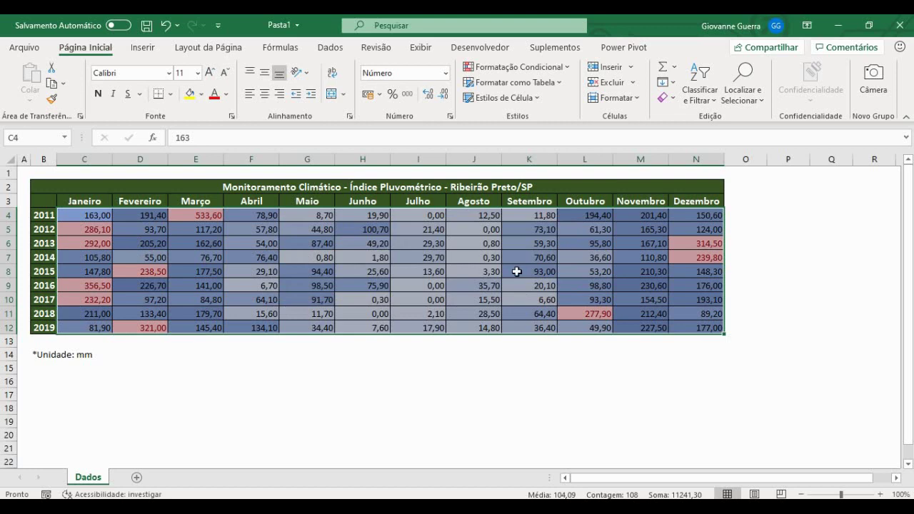
Step: Test the top 10 highlighting by entering 1000 for July 2013, and undo the entry
click(426, 246)
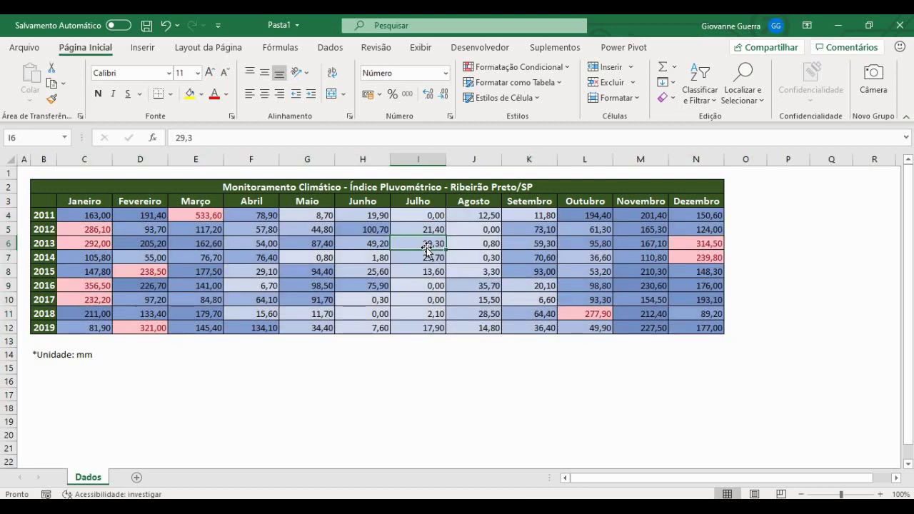
text(1000)
key(Return)
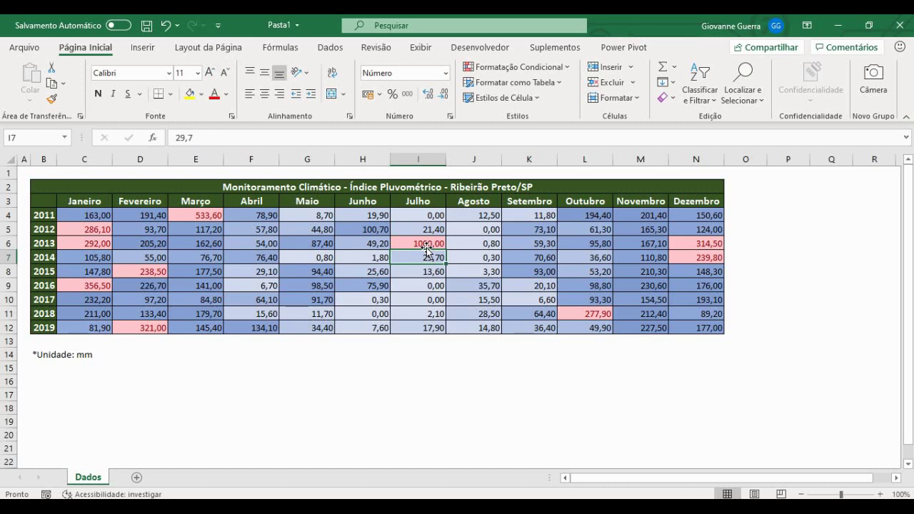
key(ctrl+z)
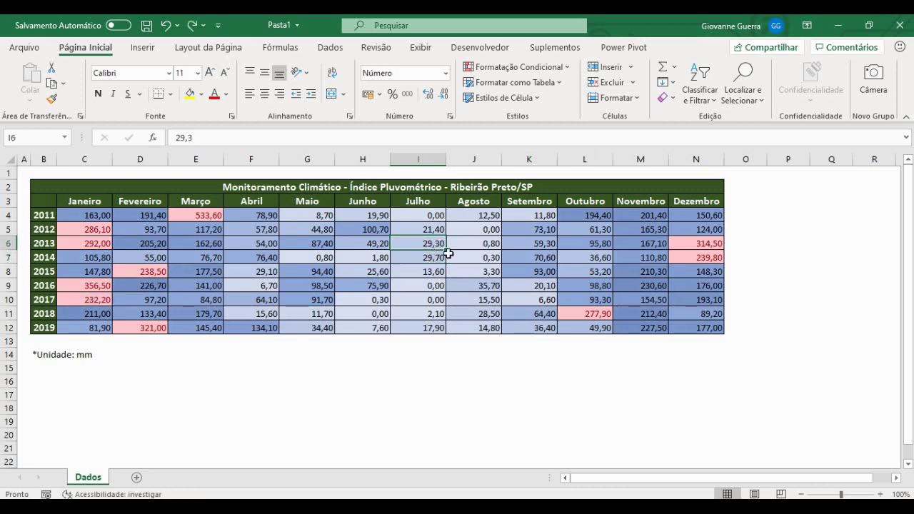
Step: Move the Escala de Cores Graduada rule above Primeiros 10 in the rule order for C4:N12, and apply the order
drag(82, 218, 703, 330)
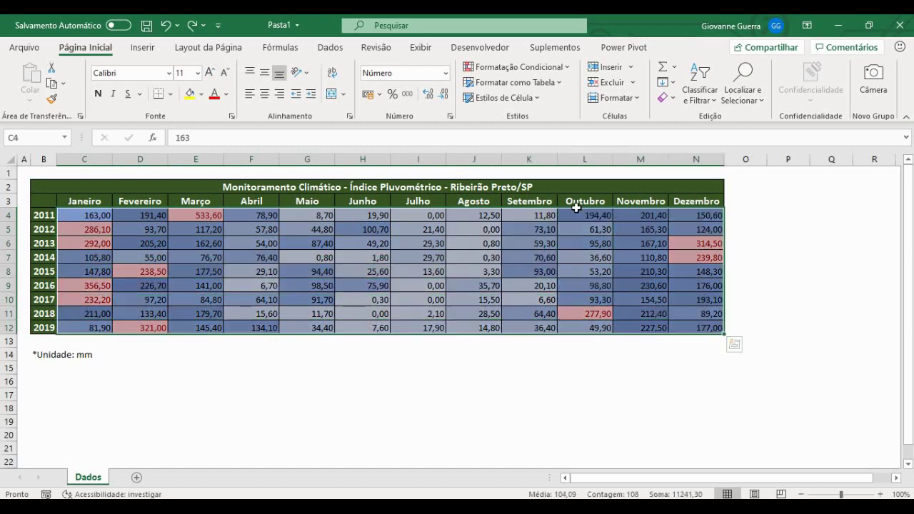
click(541, 67)
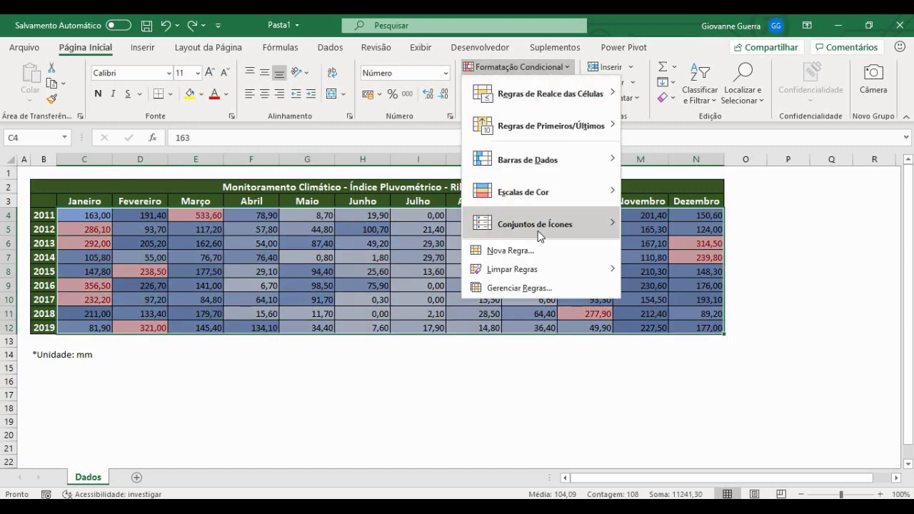
click(515, 288)
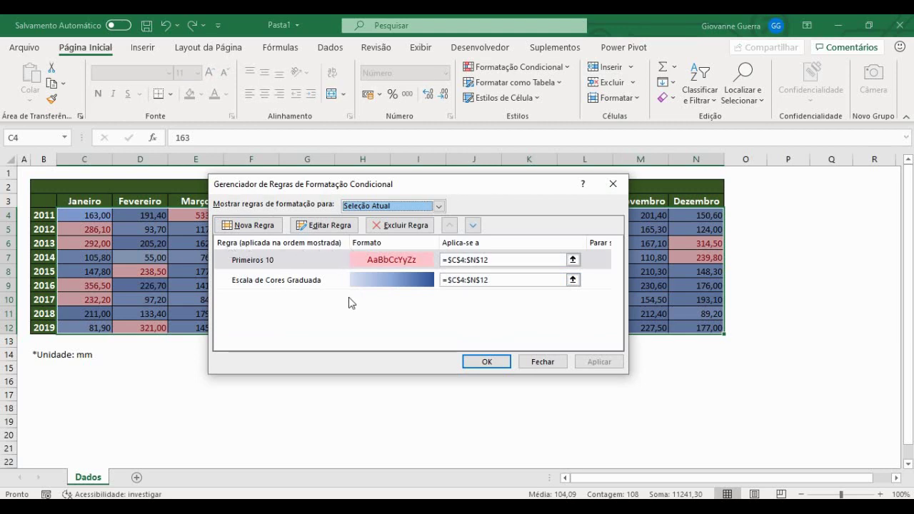
click(269, 261)
click(270, 279)
click(273, 268)
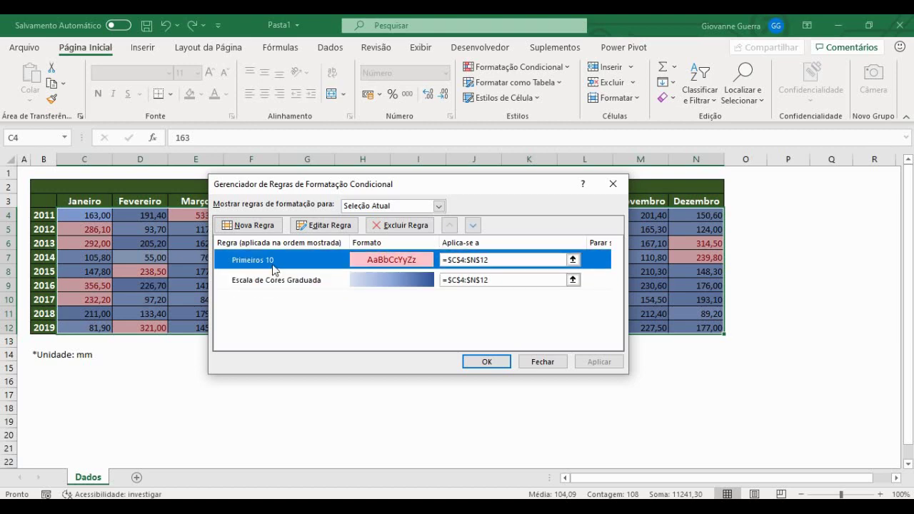
click(267, 285)
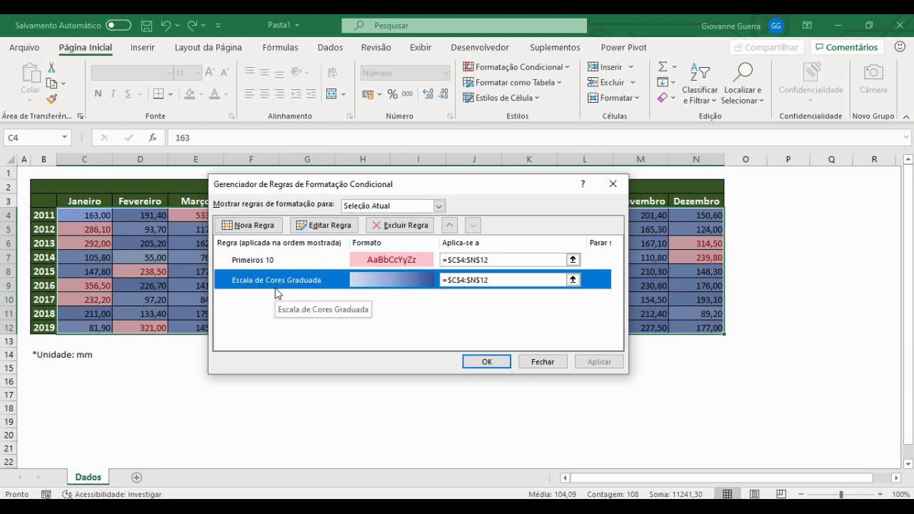
click(450, 226)
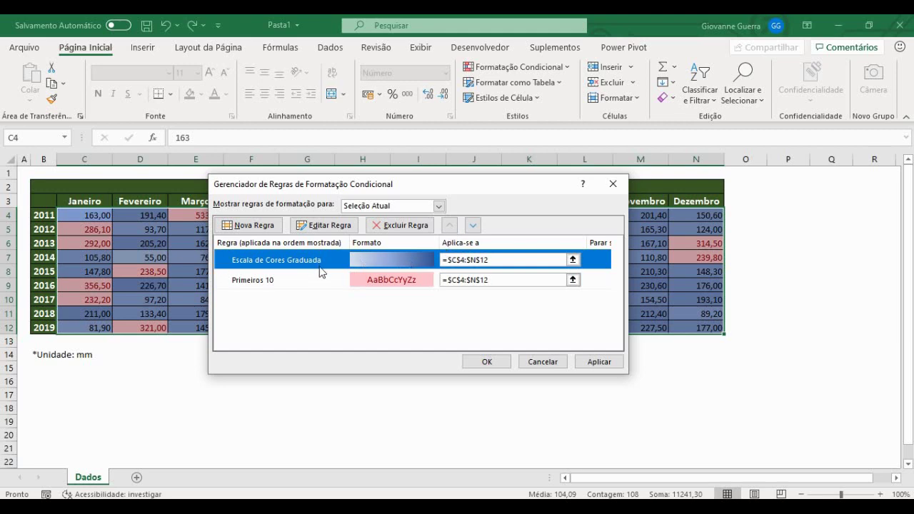
click(599, 363)
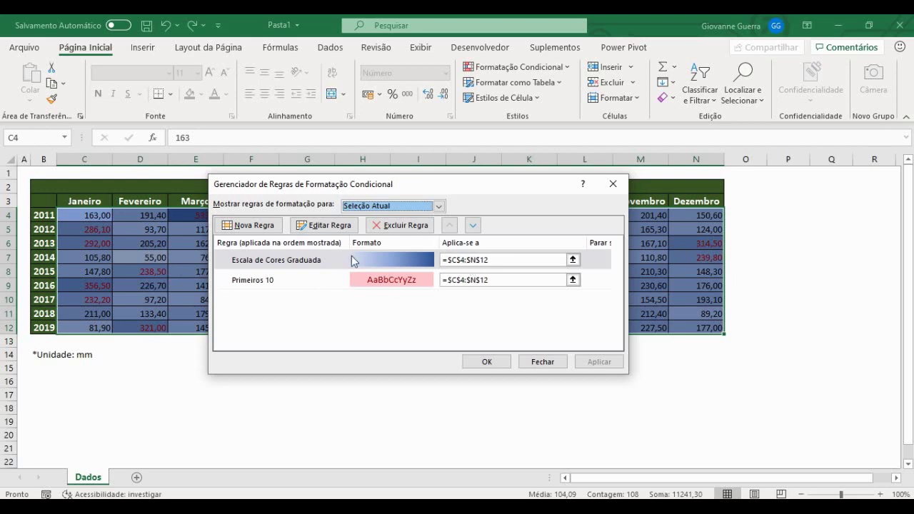
Step: Move the Escala de Cores Graduada rule back below Primeiros 10, apply the order and close the rules manager
click(301, 264)
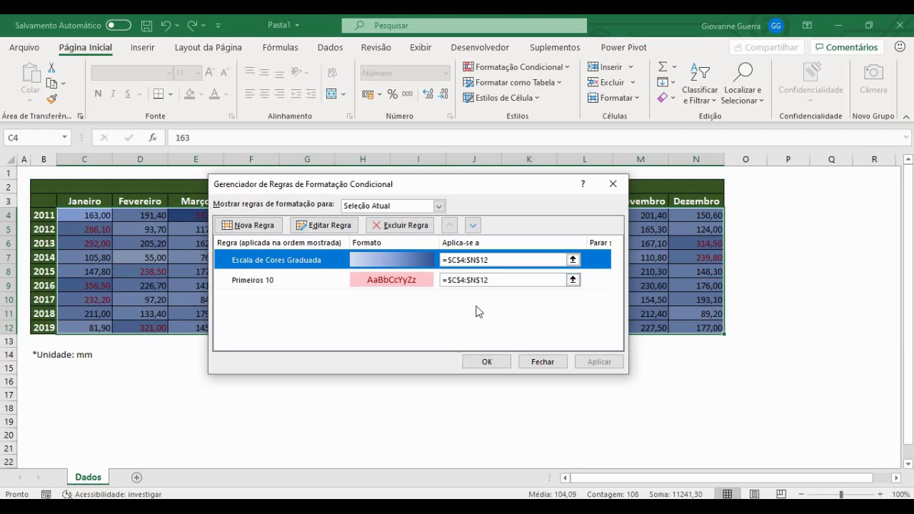
click(472, 224)
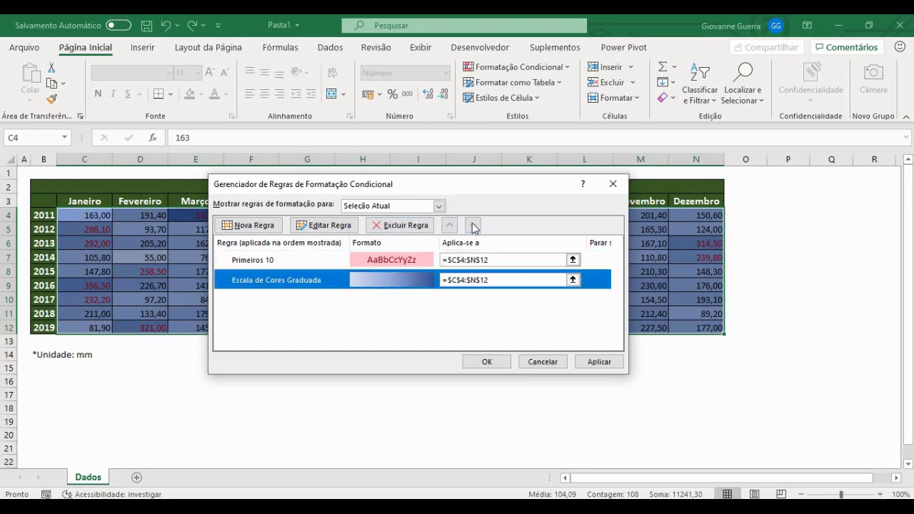
click(599, 361)
click(539, 363)
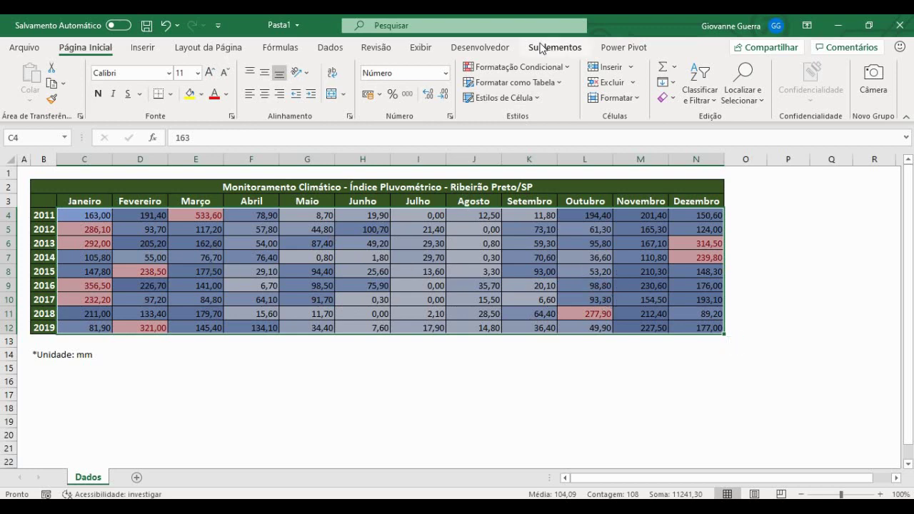
Step: Add the directional icon set with three coloured arrows to the rainfall values in C4:N12
click(529, 68)
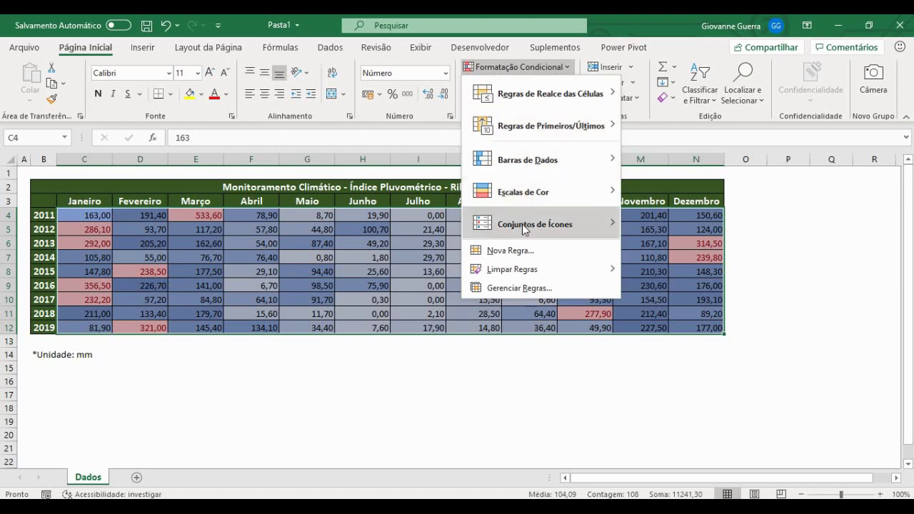
mouse_move(523, 226)
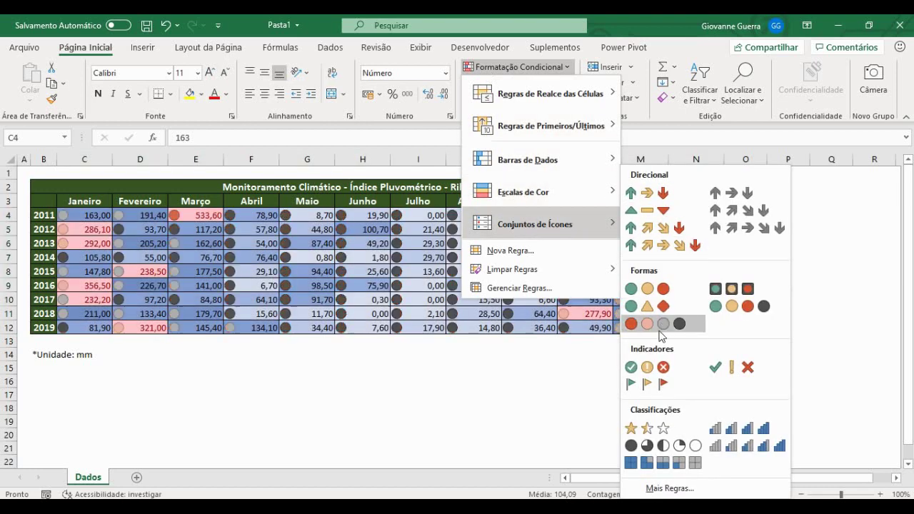
click(645, 197)
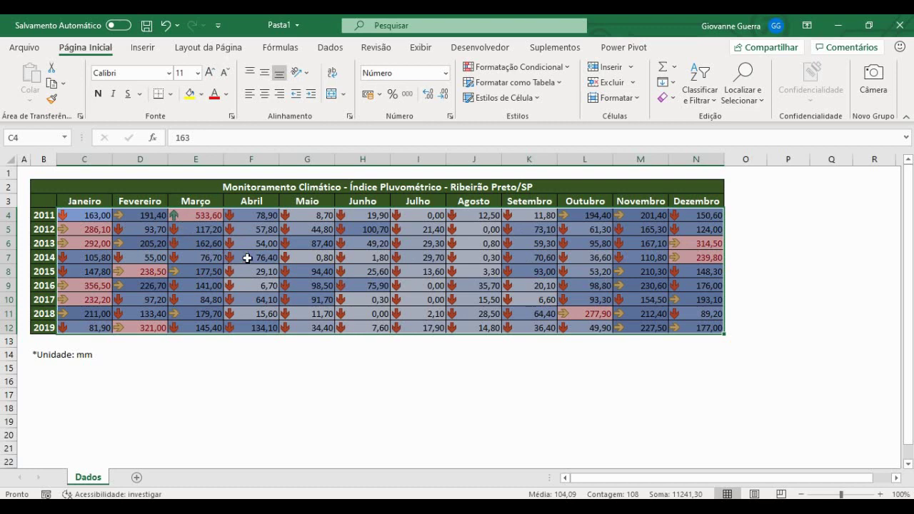
Step: Open the Conjunto de Ícones rule for editing and show the icon choices for its highest value range
click(544, 68)
click(521, 289)
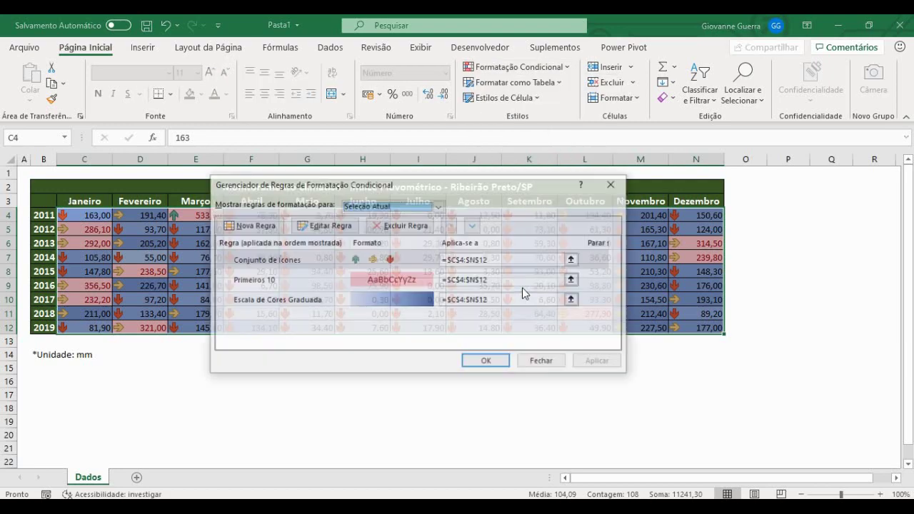
click(371, 262)
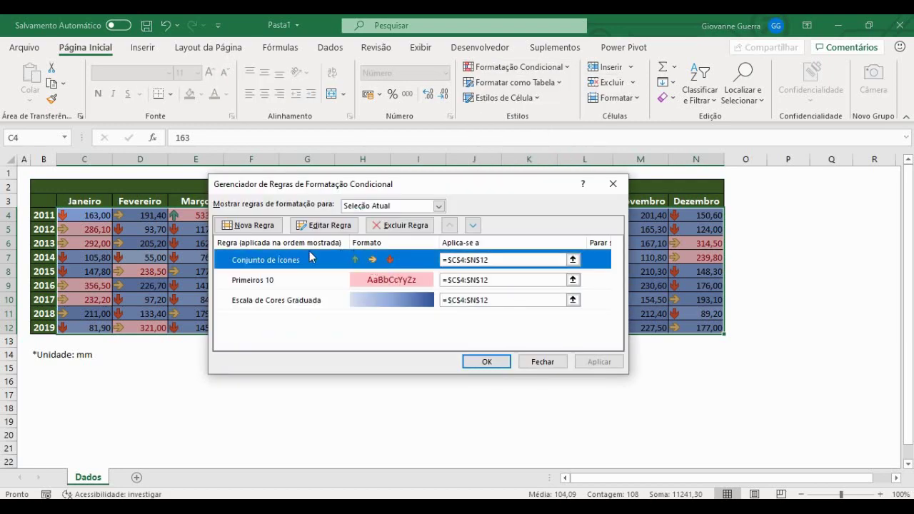
click(324, 225)
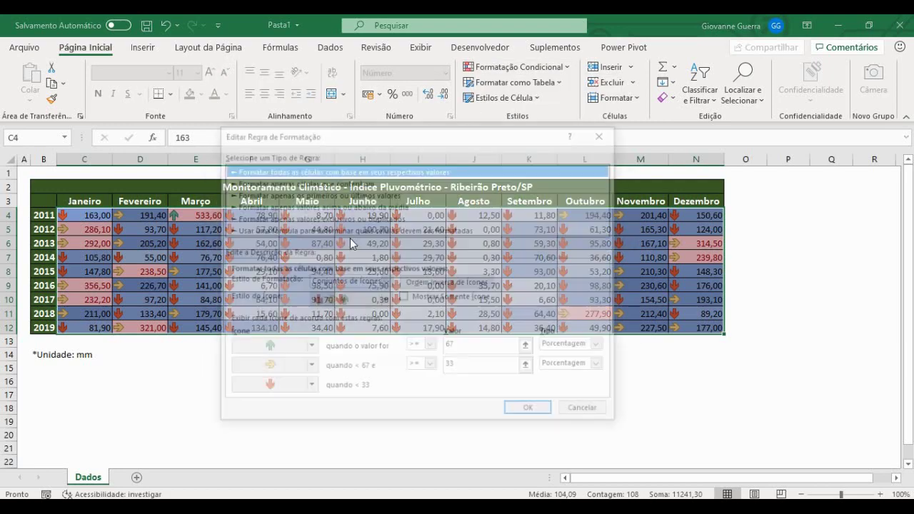
click(308, 347)
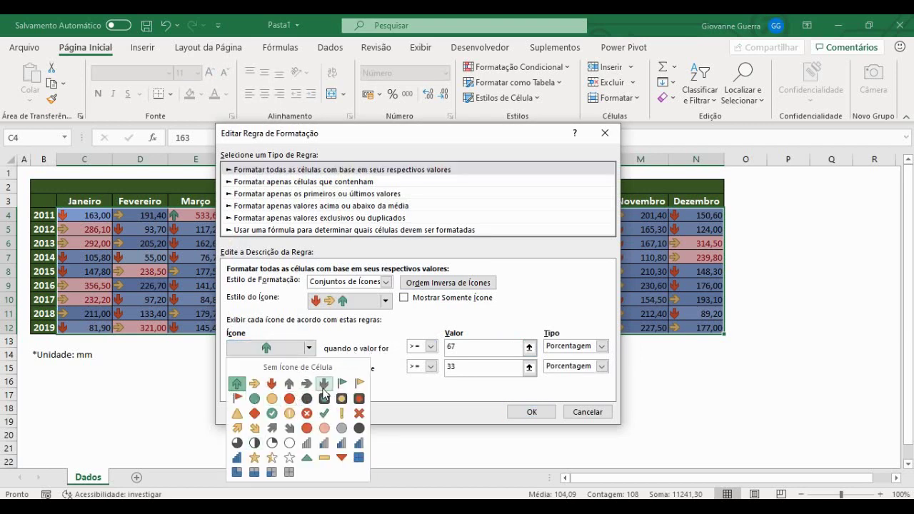